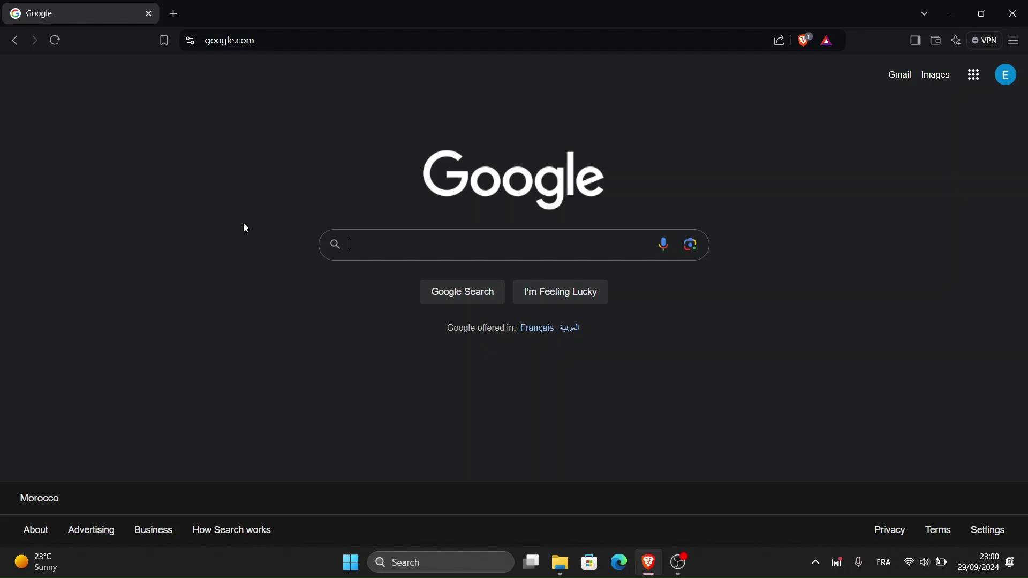
Step: Go to drive.google.com in Brave by accepting the 'dr' address-bar suggestion
left_click(252, 42)
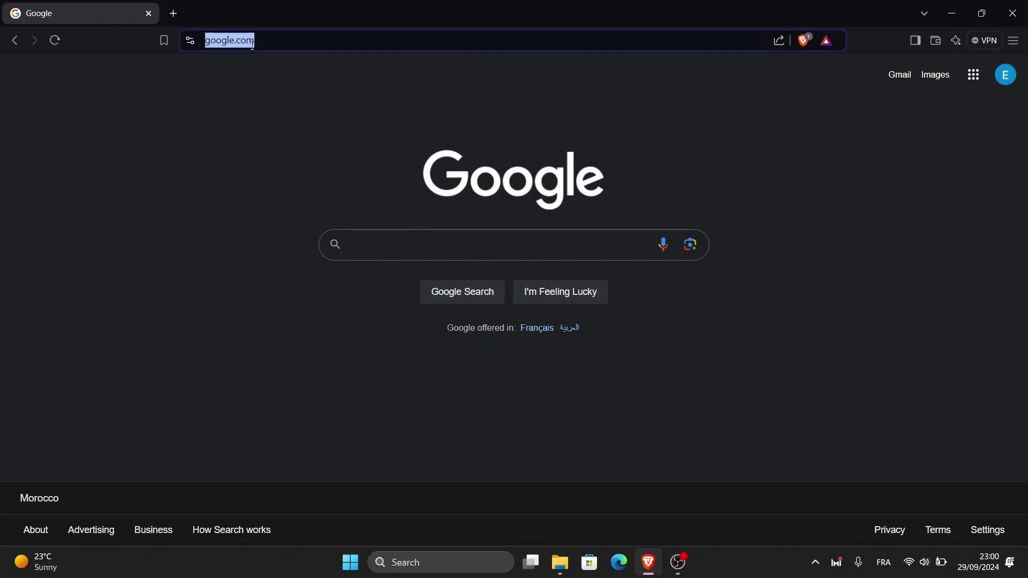
type("drive.")
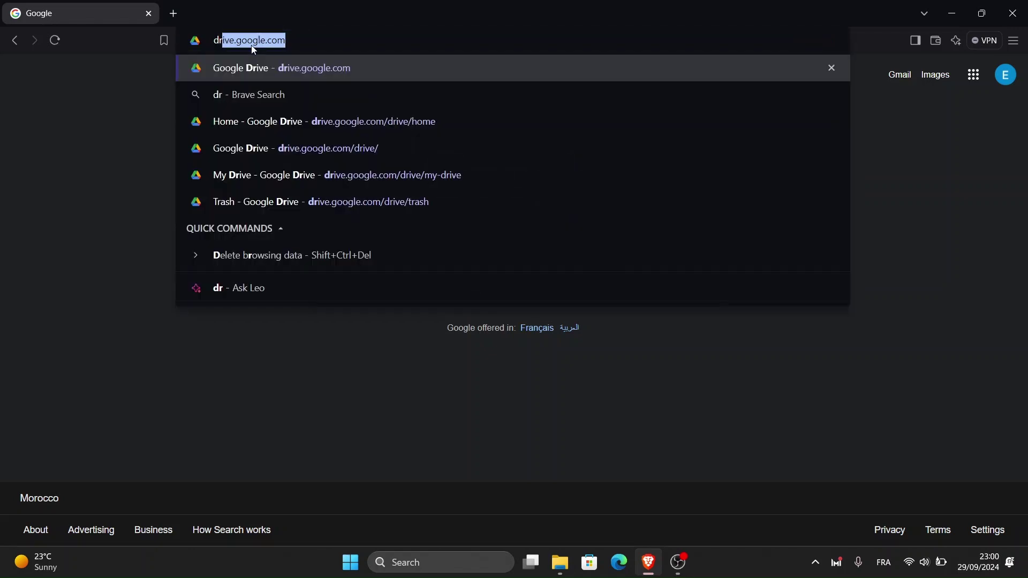
key("Return")
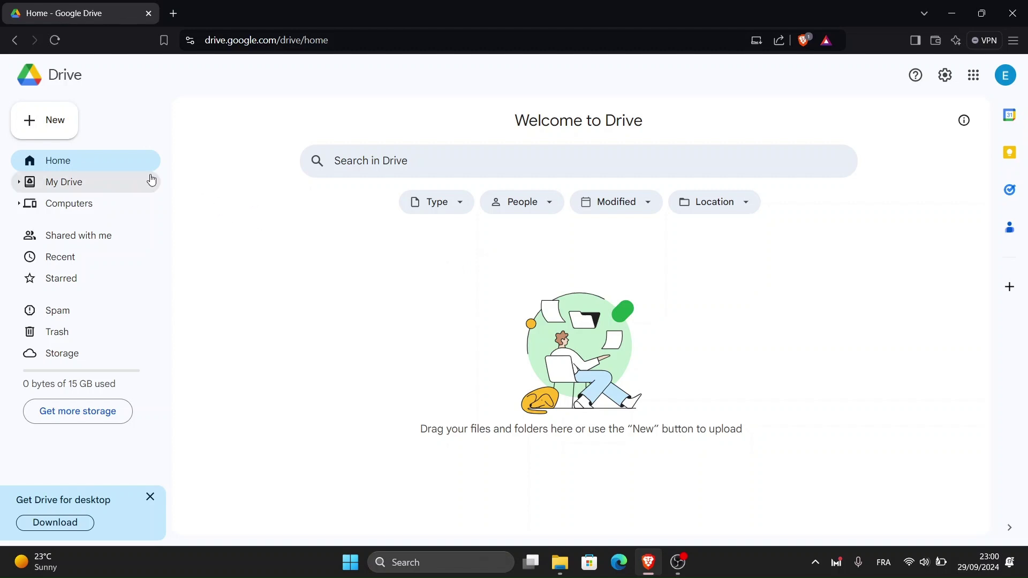
Step: Create a new My Drive folder, keeping its default name 'Untitled folder'
left_click(47, 122)
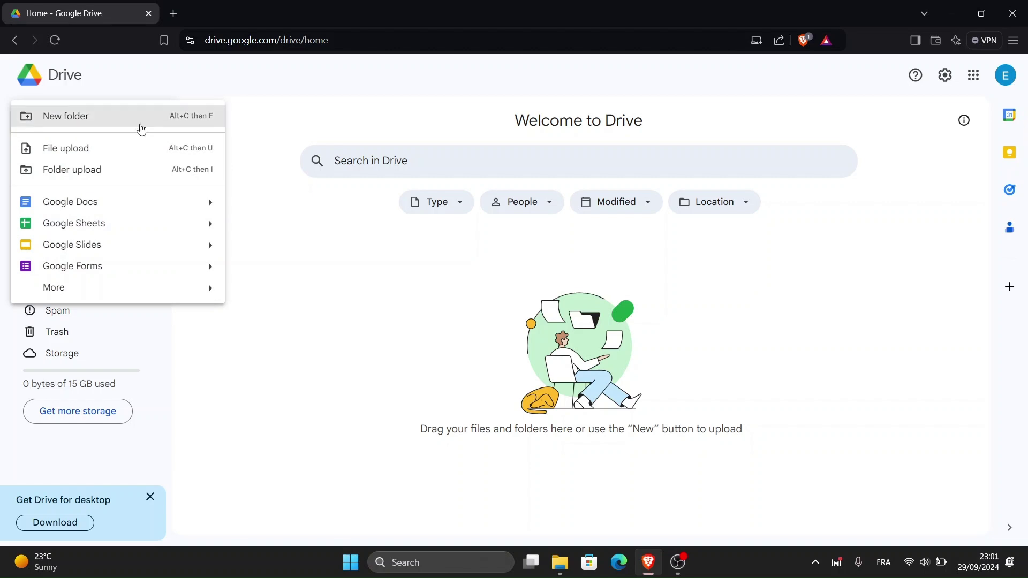
left_click(141, 122)
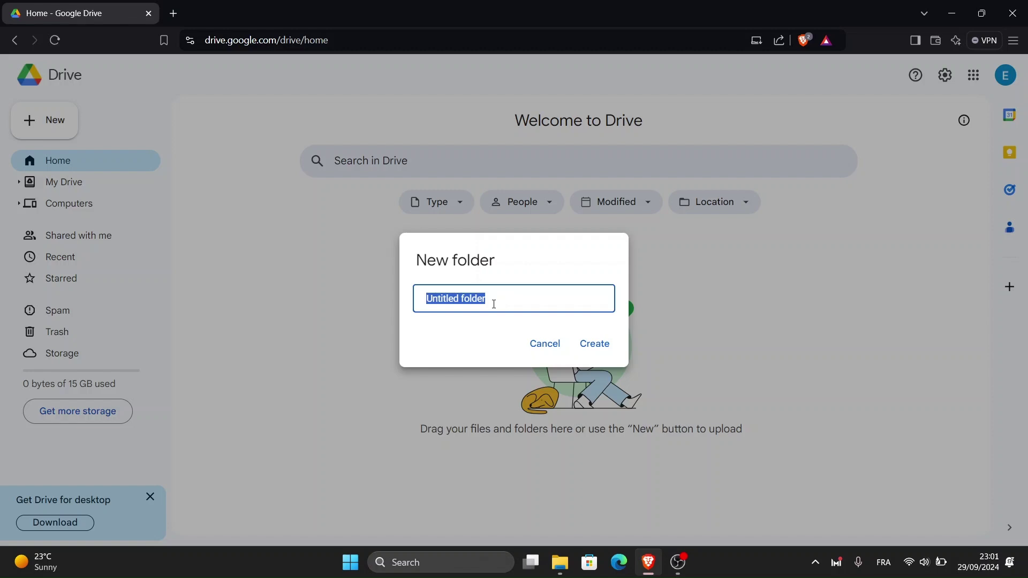
key("Return")
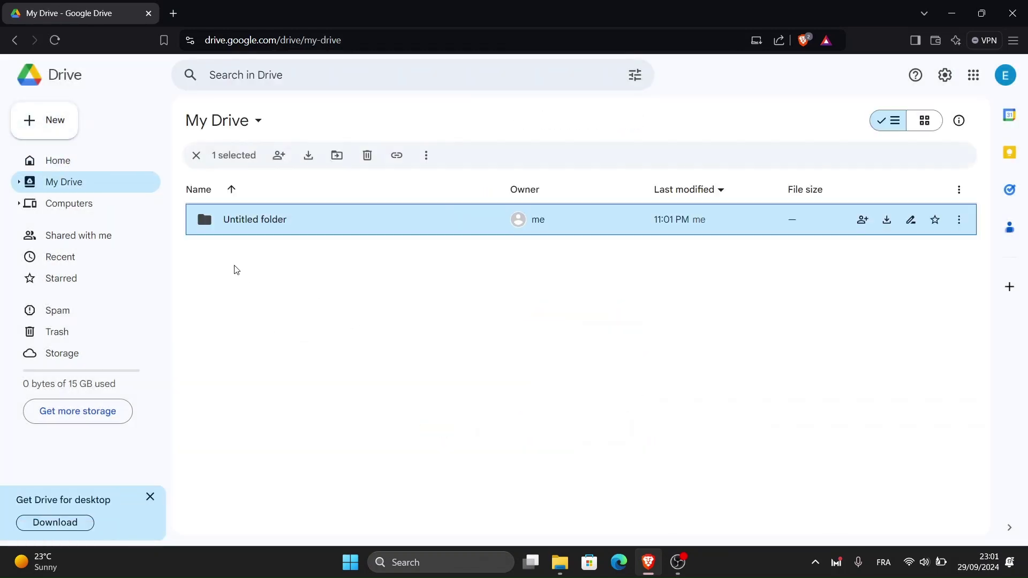
left_click(192, 155)
left_click(49, 120)
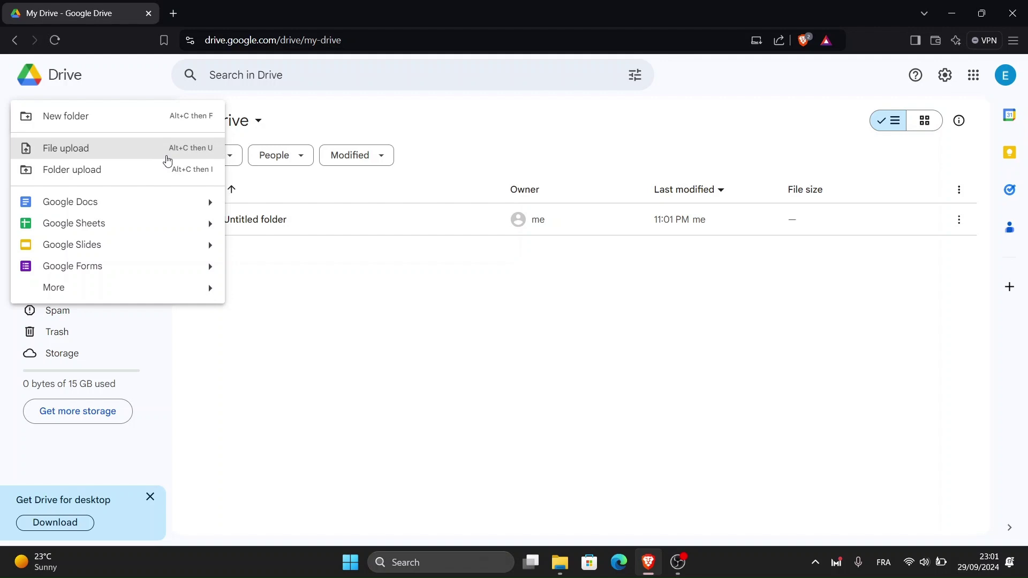
Step: Upload the Data file from the computer's WORK folder as Data.rtf
left_click(167, 153)
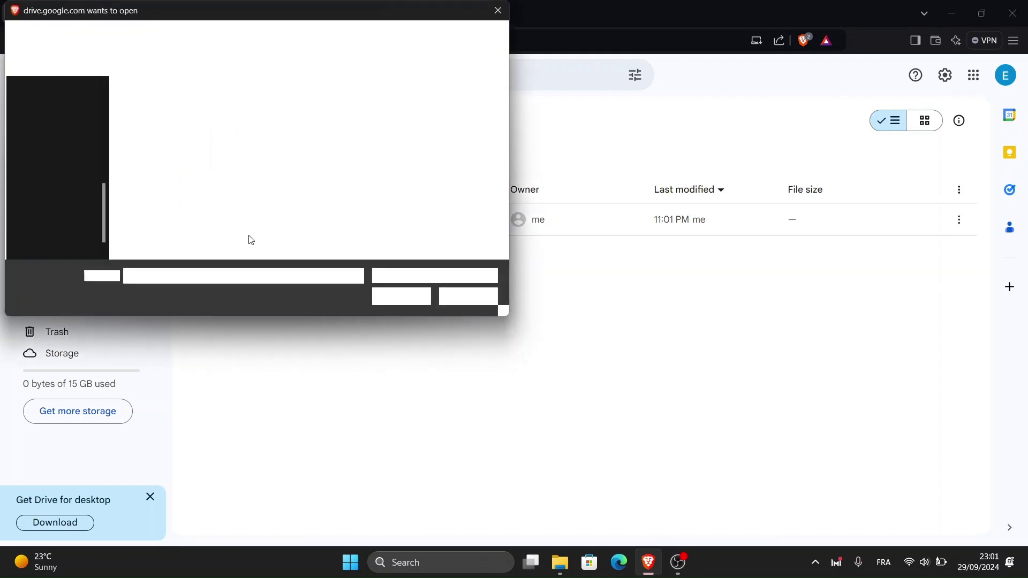
left_click(303, 142)
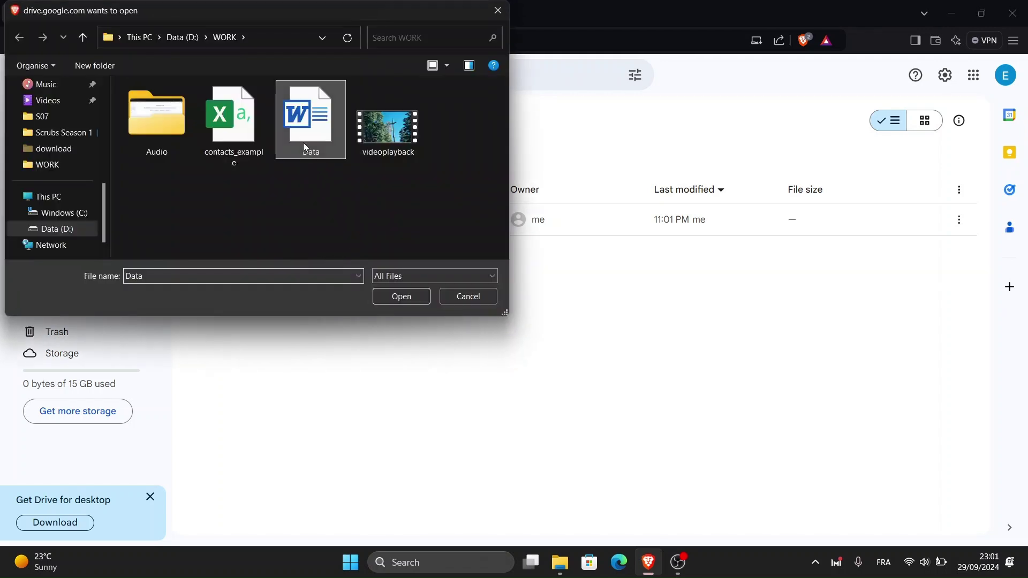
left_click(400, 299)
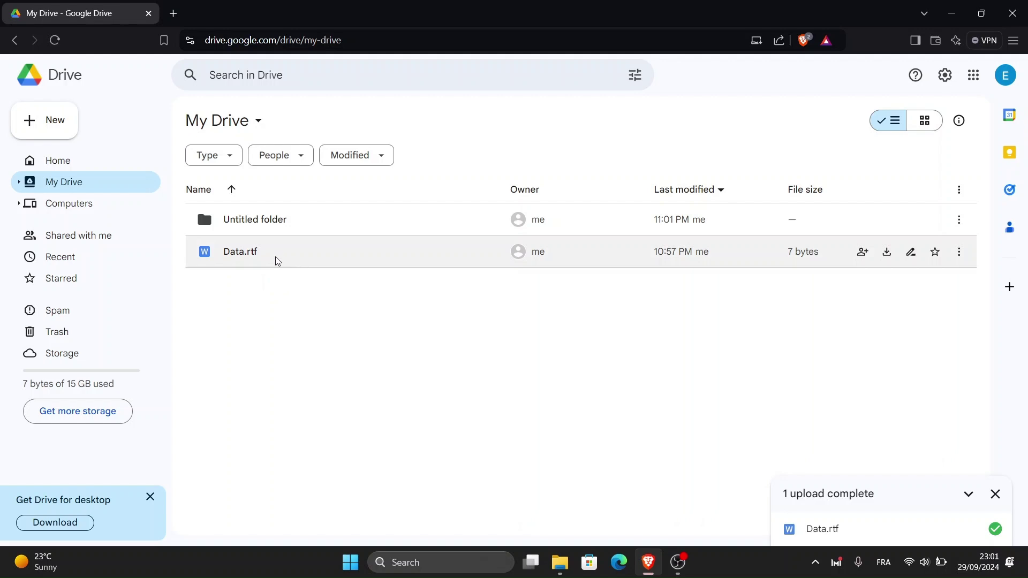
Step: Drag the uploaded Data.rtf onto Untitled folder
left_click(267, 262)
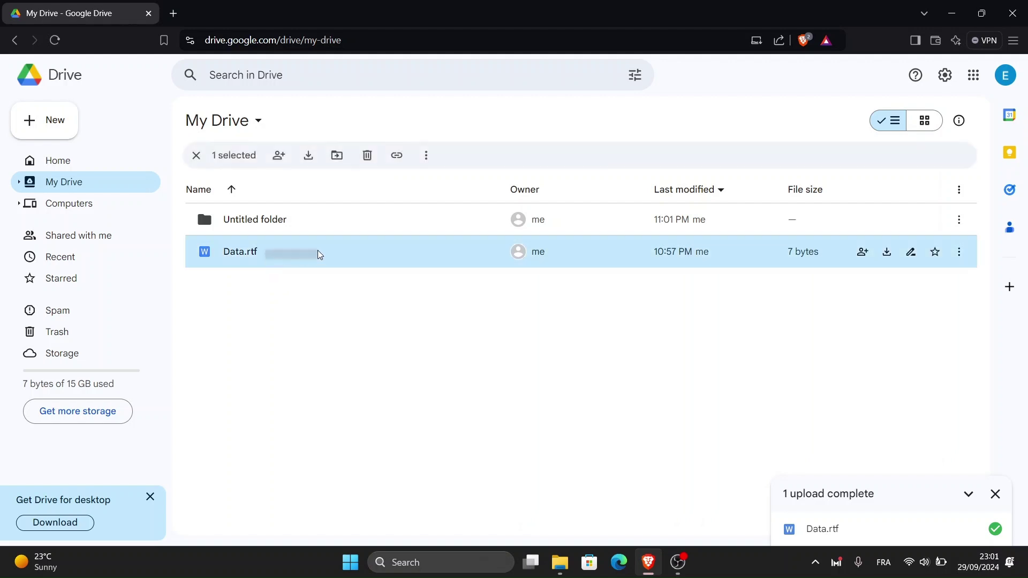
mouse_move(266, 261)
left_mouse_down()
mouse_move(317, 233)
mouse_move(304, 221)
left_mouse_up()
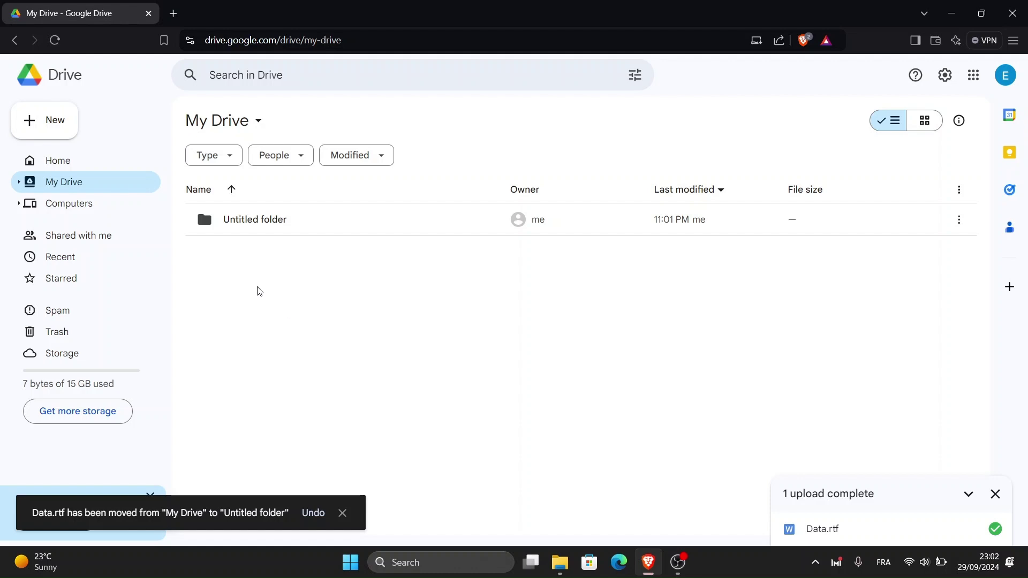
mouse_move(292, 223)
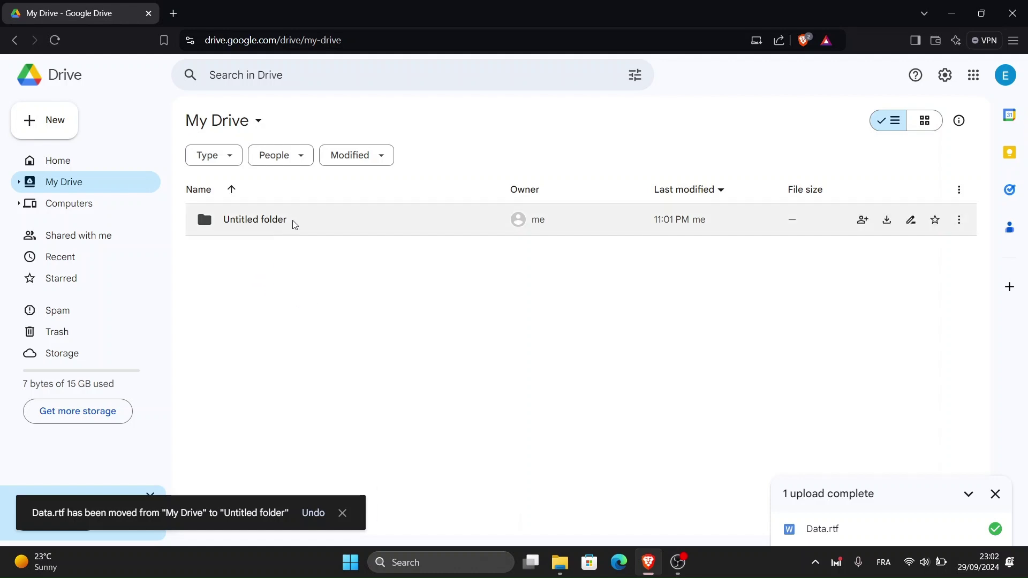
Step: Inside Untitled folder, review Data.rtf's sharing, leaving access restricted to the owner
double_click(255, 219)
right_click(307, 221)
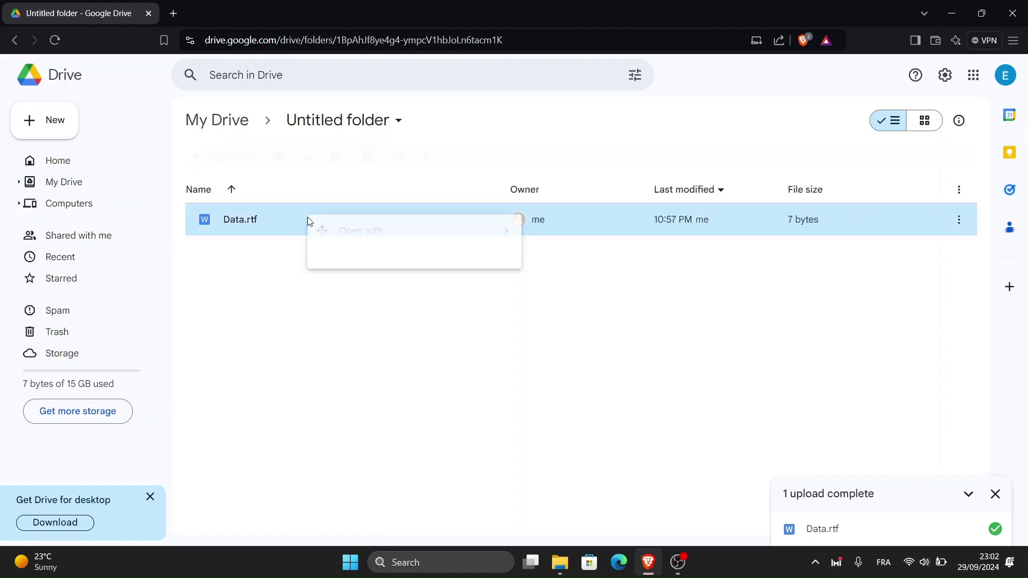
mouse_move(350, 339)
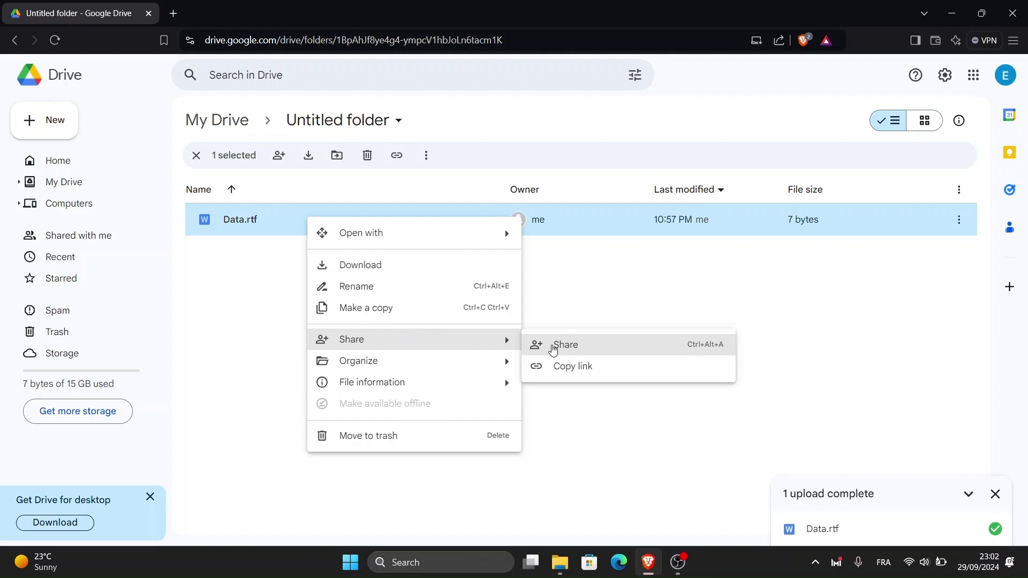
left_click(554, 348)
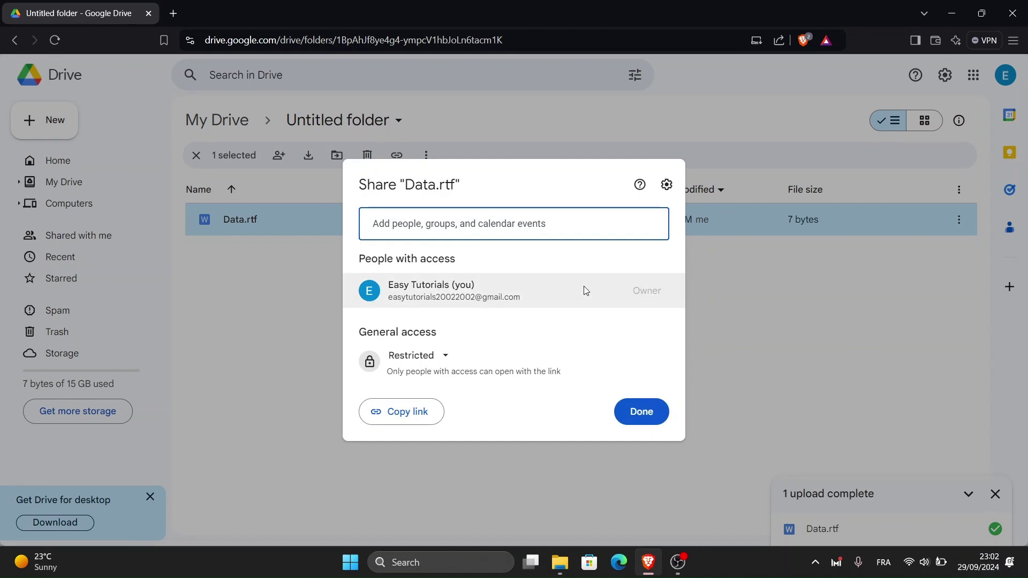
left_click(633, 413)
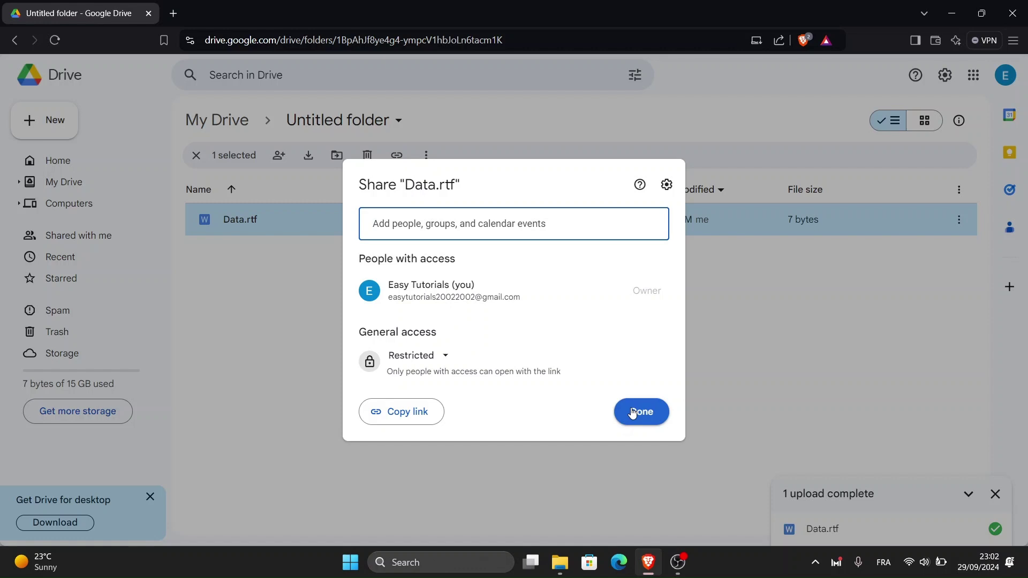